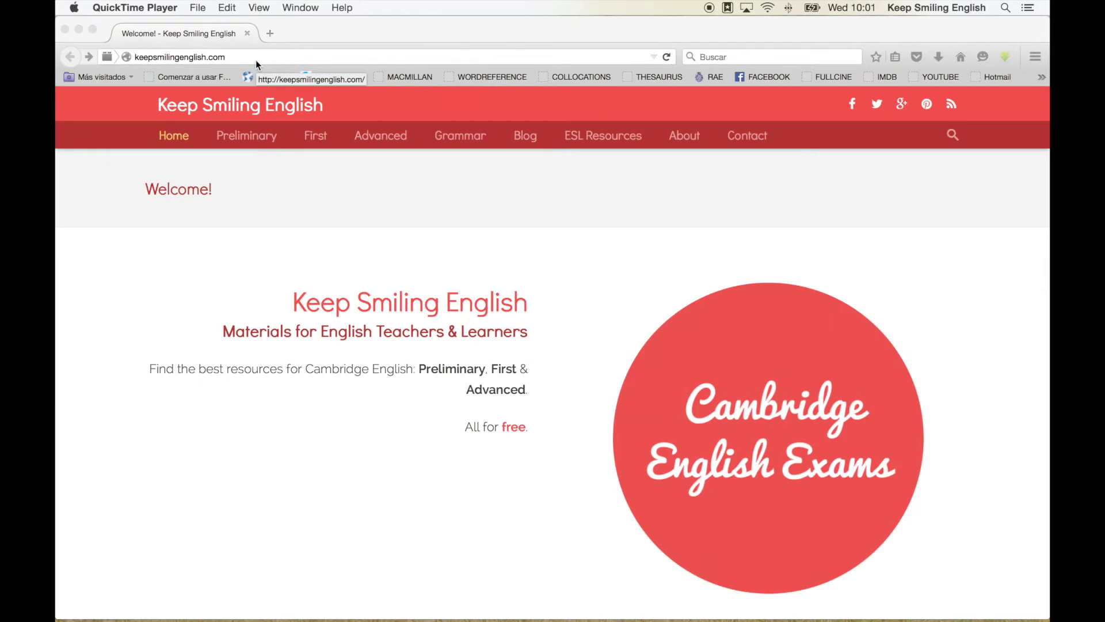
# Go to cambridgeenglish.org and open the First (FCE) page from the Exams menu.
pyautogui.click(255, 58)
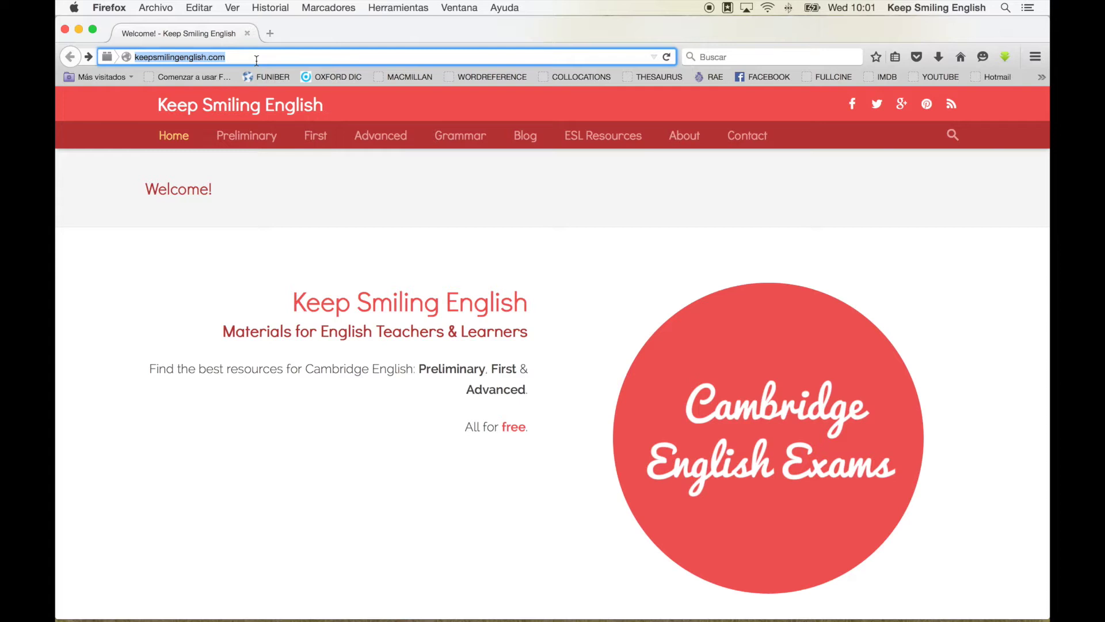
pyautogui.write('cambridgeenglish.org/')
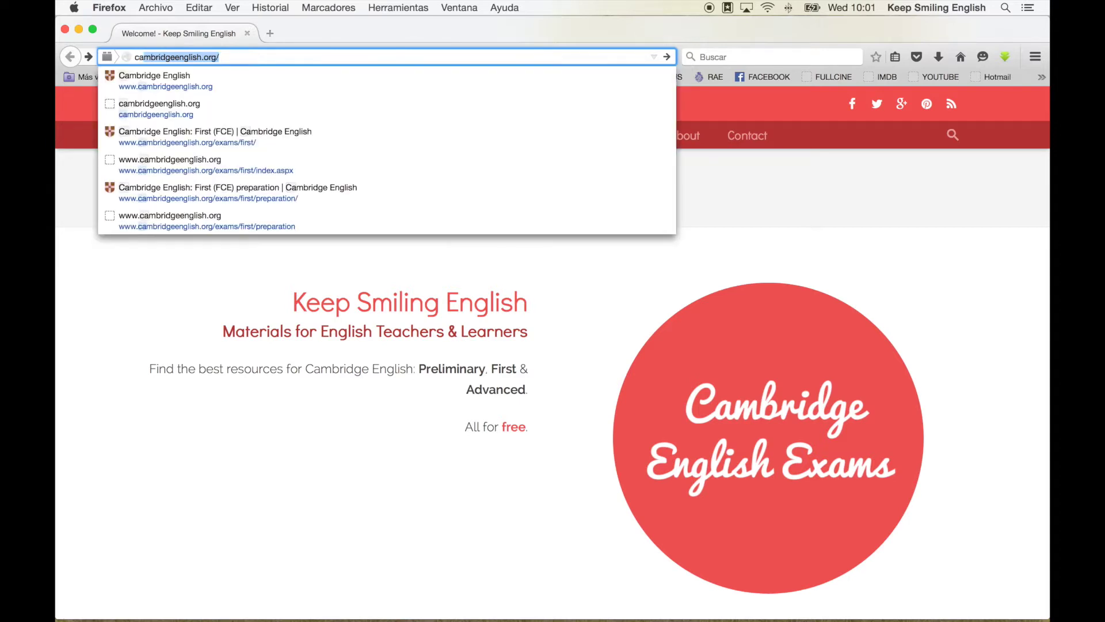
pyautogui.press('Return')
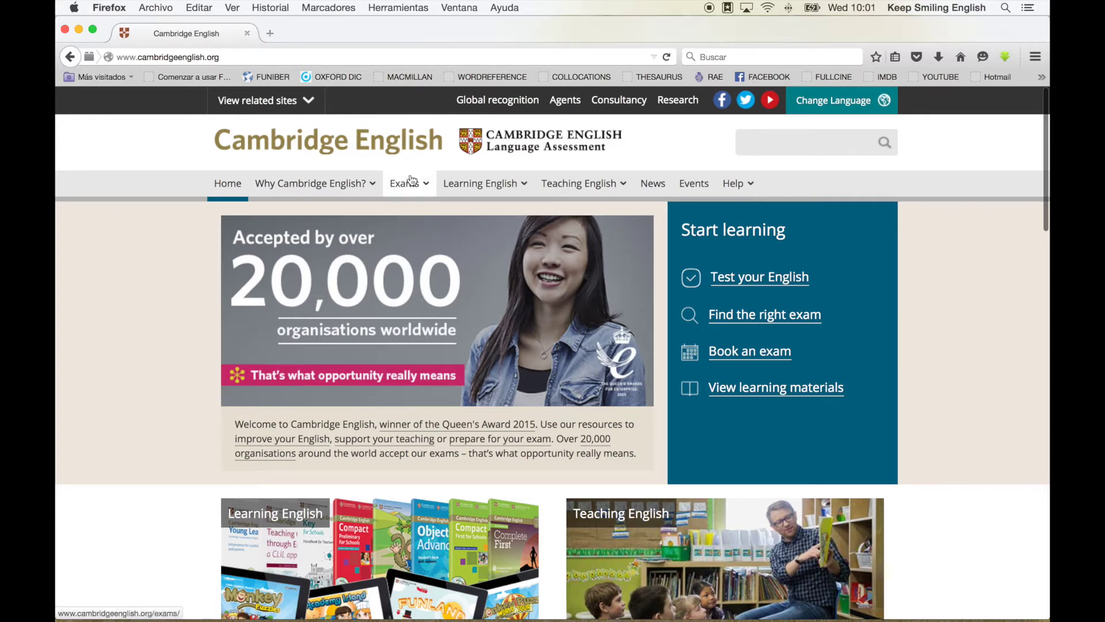
pyautogui.moveTo(412, 187)
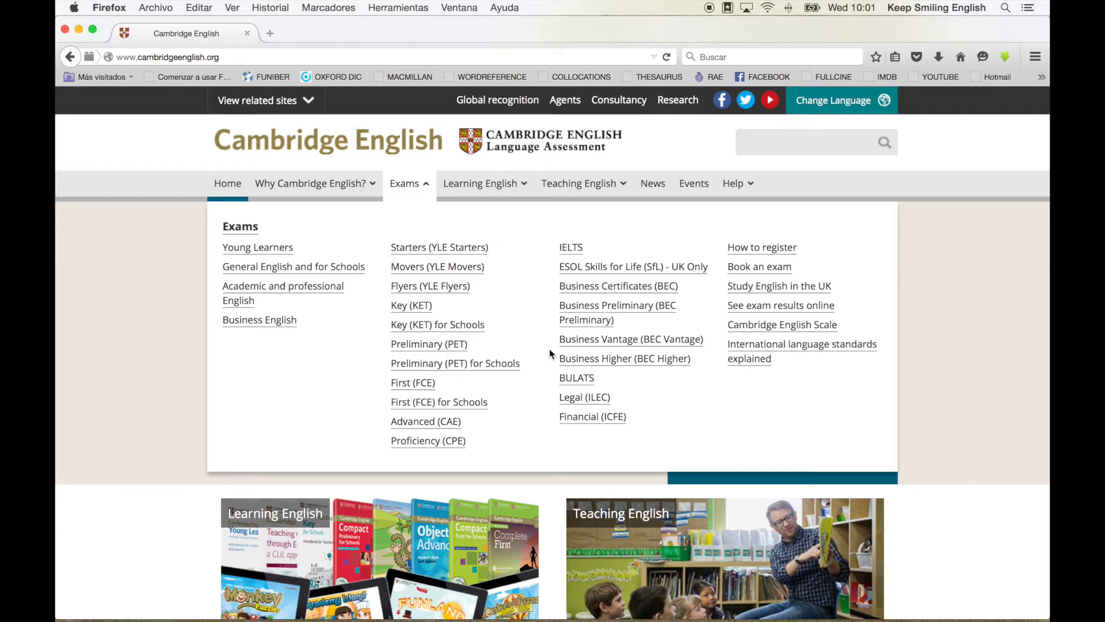
pyautogui.click(422, 387)
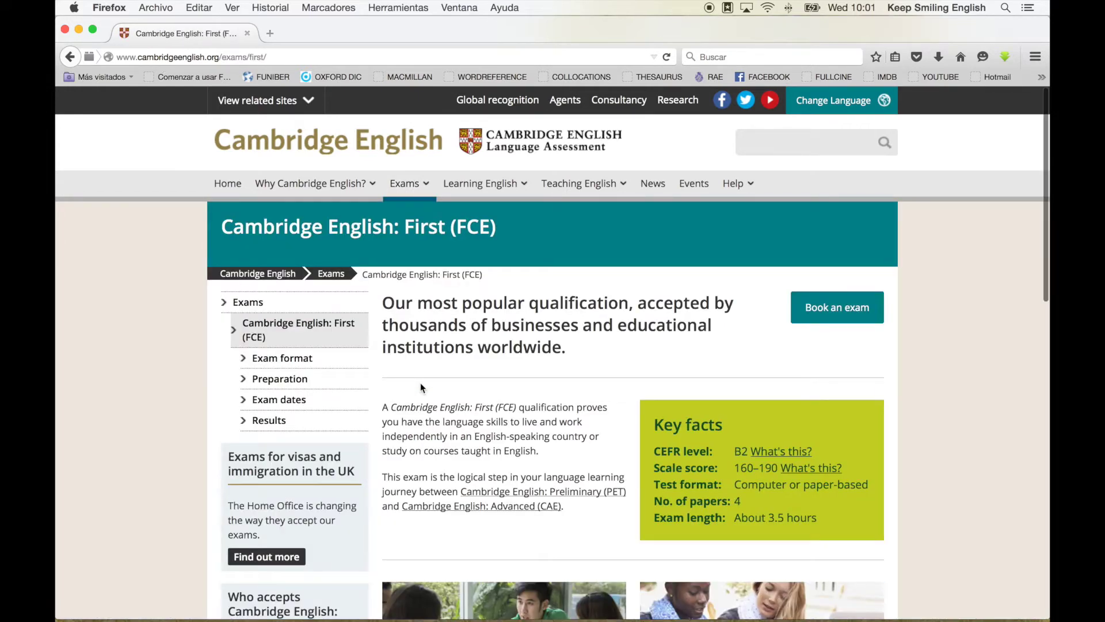
pyautogui.scroll(-1, 420, 382)
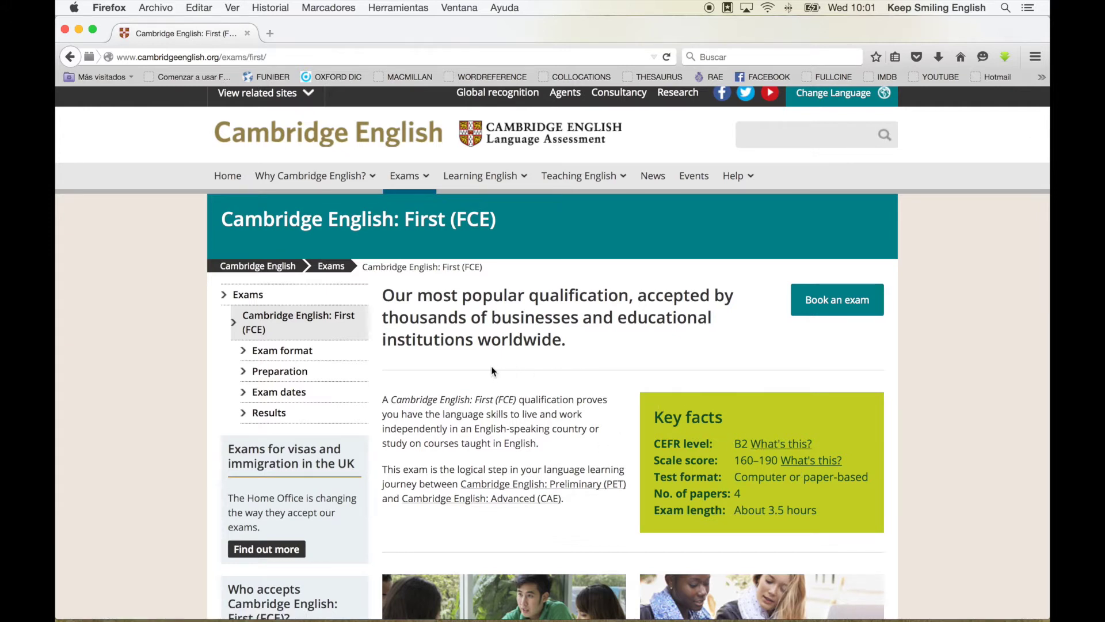
# Open the FCE Preparation section and scroll down to the free paper-based and computer-based sample tests.
pyautogui.click(294, 375)
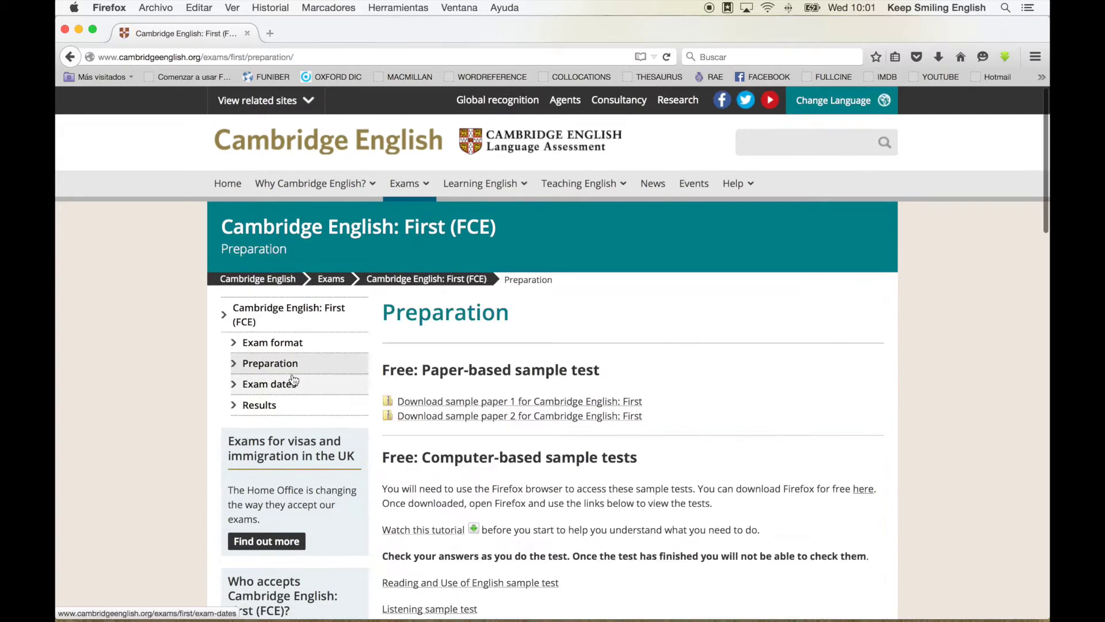
pyautogui.scroll(-3, 685, 384)
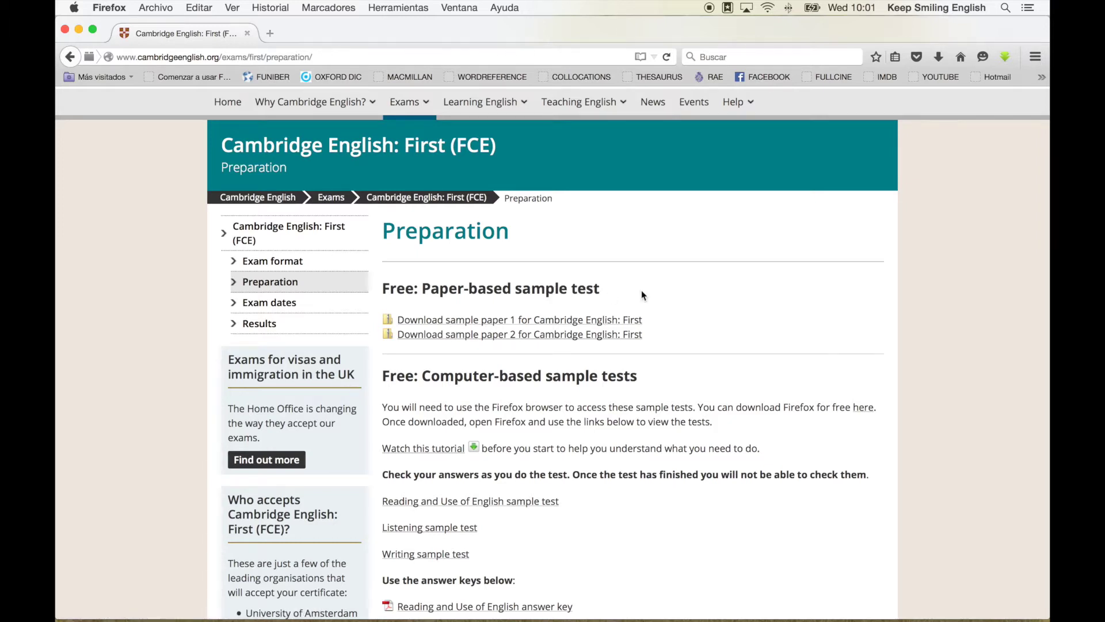
pyautogui.scroll(-3, 641, 291)
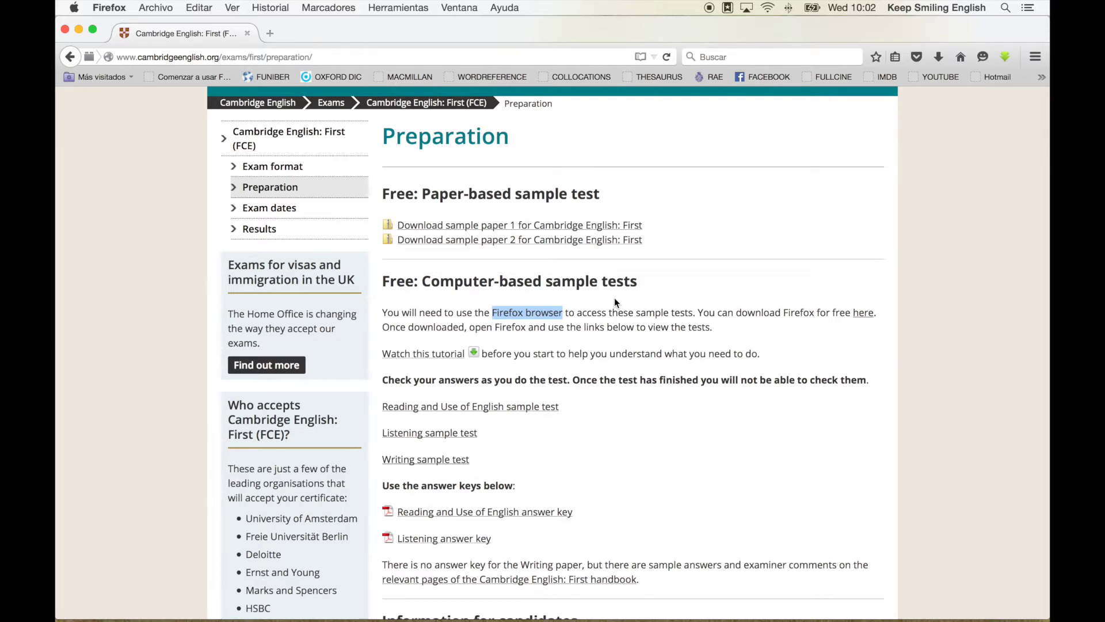
pyautogui.scroll(-2, 615, 301)
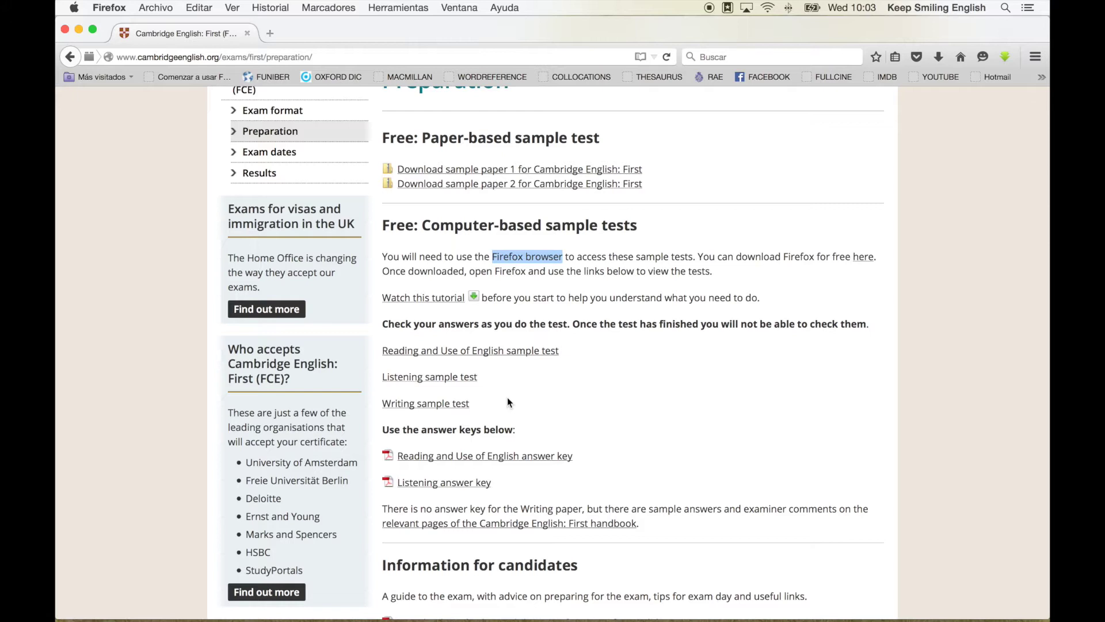
# Launch the Reading and Use of English sample test and confirm the candidate details are correct.
pyautogui.click(430, 358)
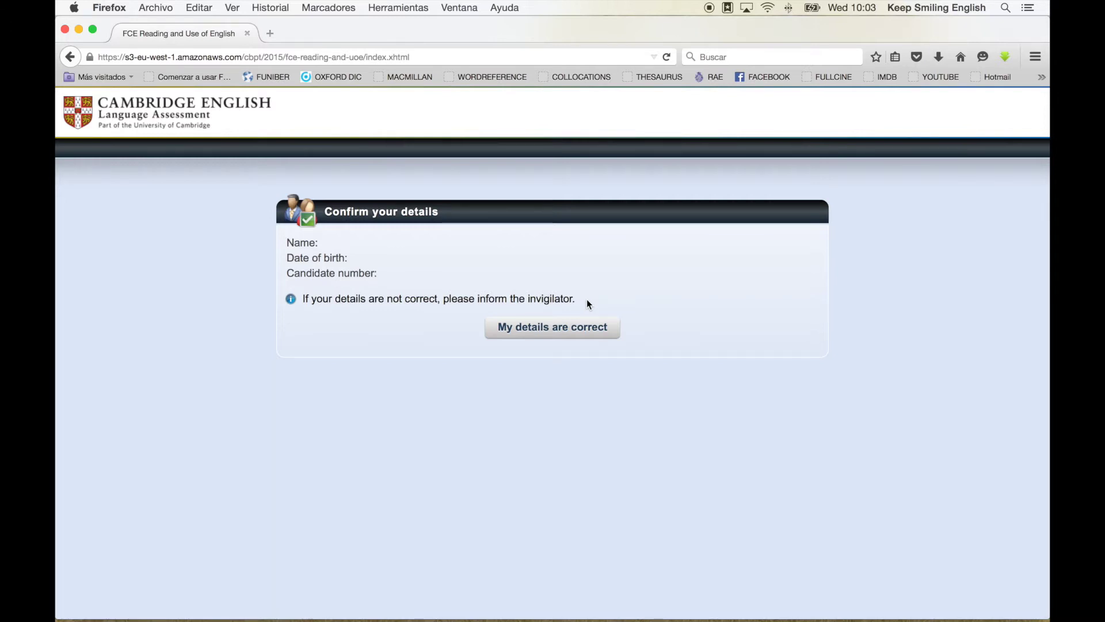
pyautogui.click(551, 332)
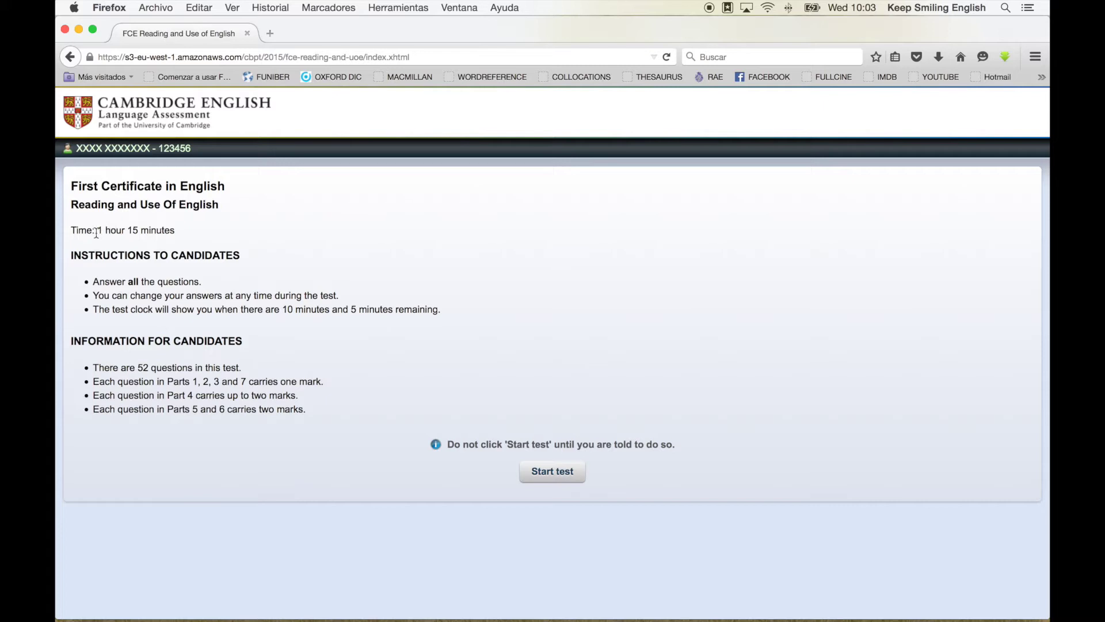
# Highlight the 1 hour 15 minutes time allowance, remove the highlight, and start the timed test.
pyautogui.moveTo(96, 230); pyautogui.dragTo(209, 230)
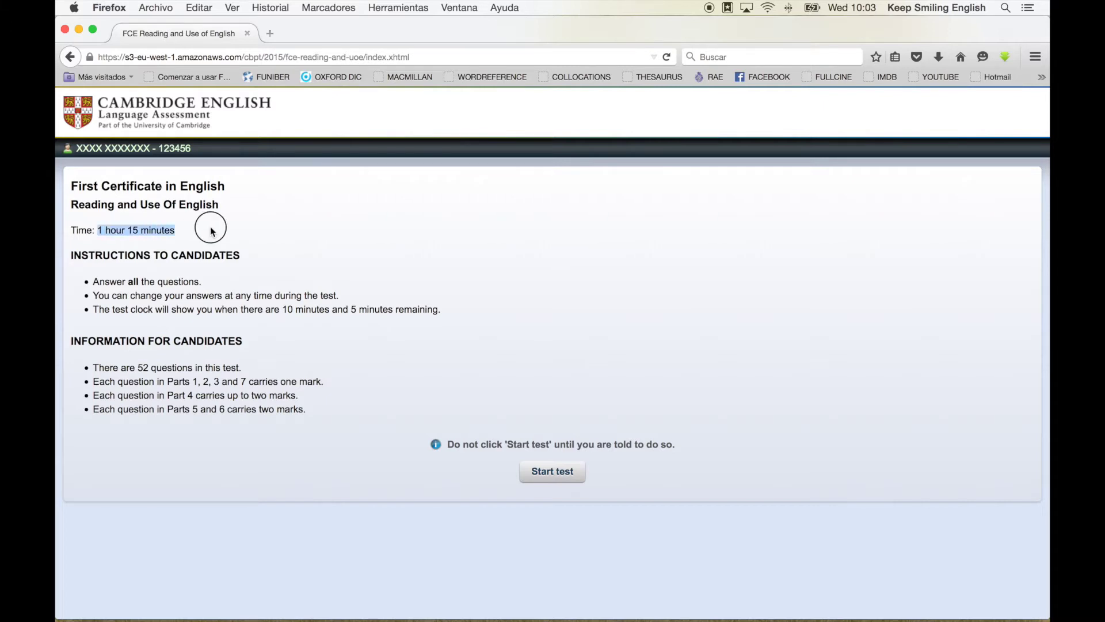
pyautogui.click(210, 290)
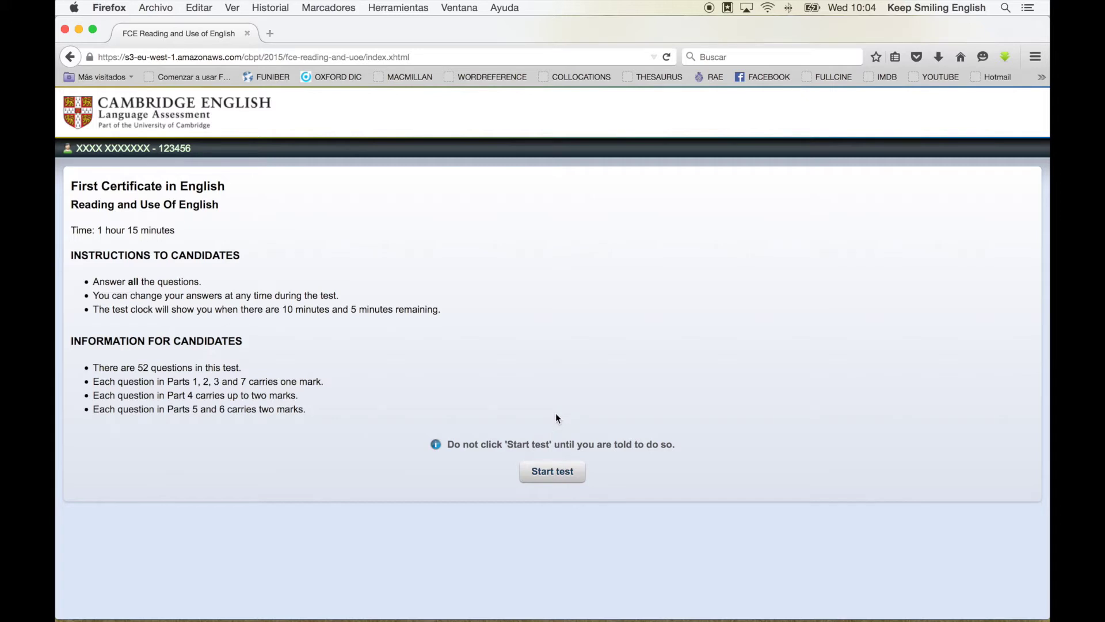
pyautogui.click(554, 472)
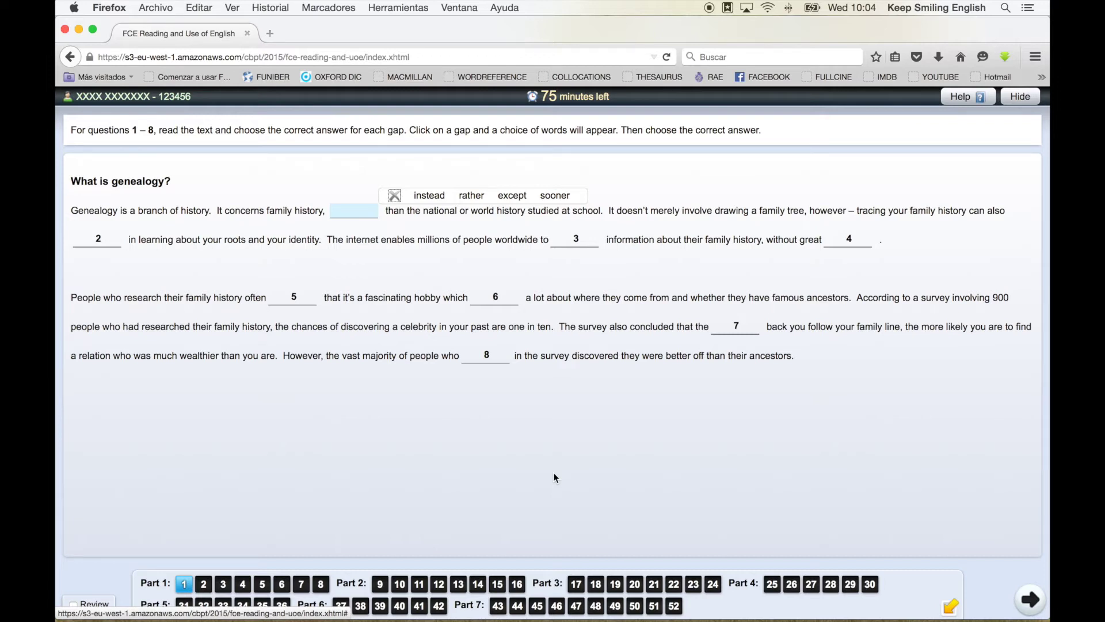
pyautogui.click(575, 239)
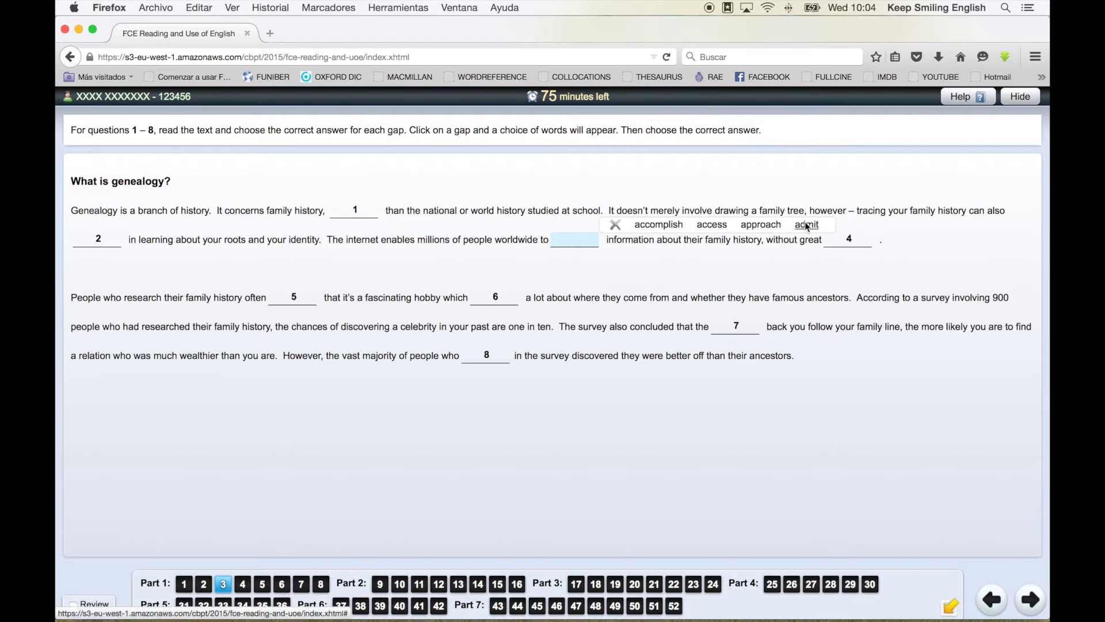
pyautogui.click(616, 225)
pyautogui.click(574, 239)
pyautogui.click(659, 225)
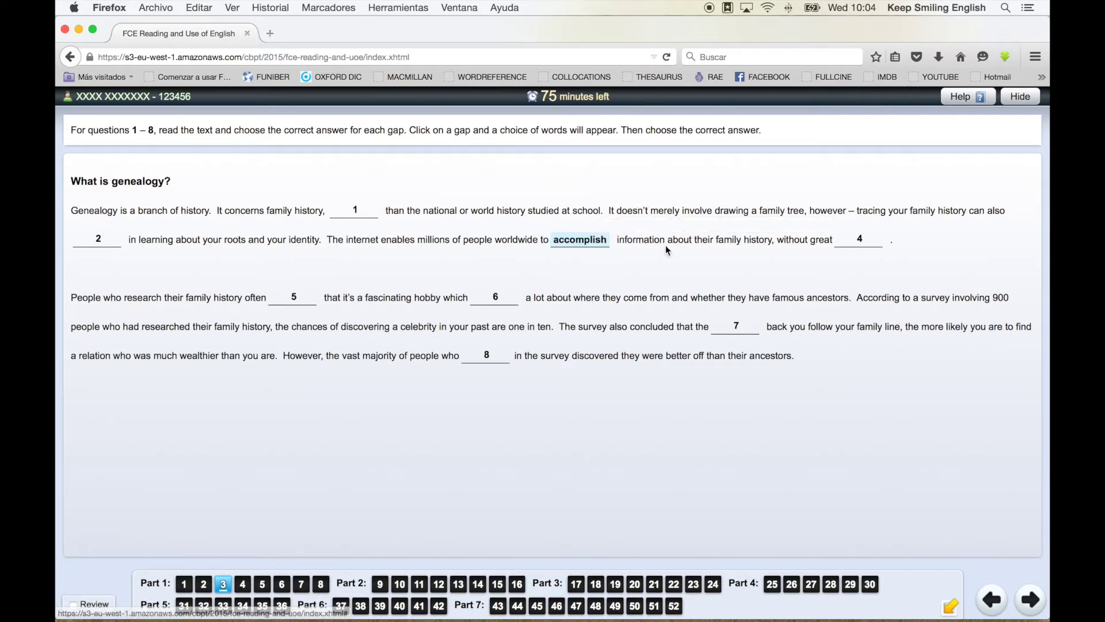
pyautogui.click(598, 240)
pyautogui.click(625, 228)
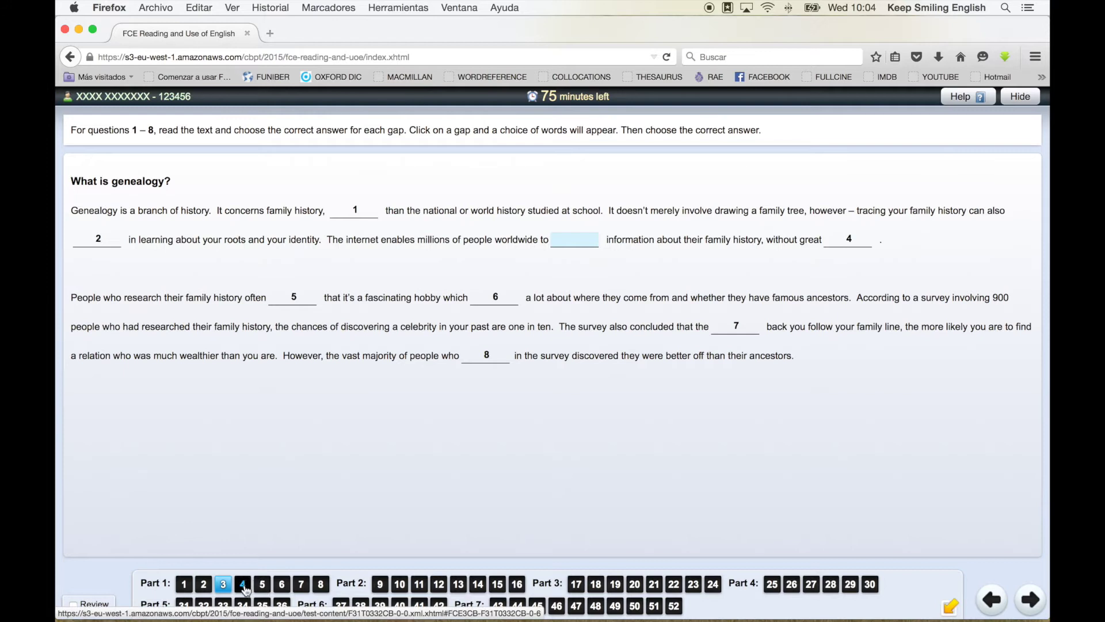
# Browse questions 9, 17 and 25 in Parts 2–4, then return to question 2.
pyautogui.click(380, 584)
pyautogui.click(574, 584)
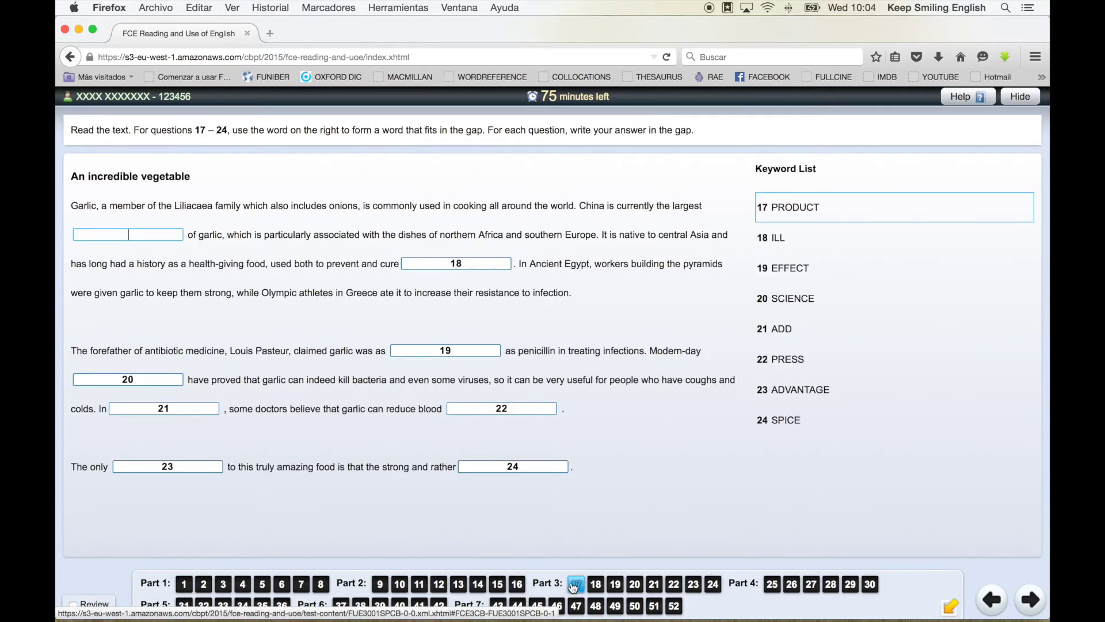
pyautogui.click(771, 584)
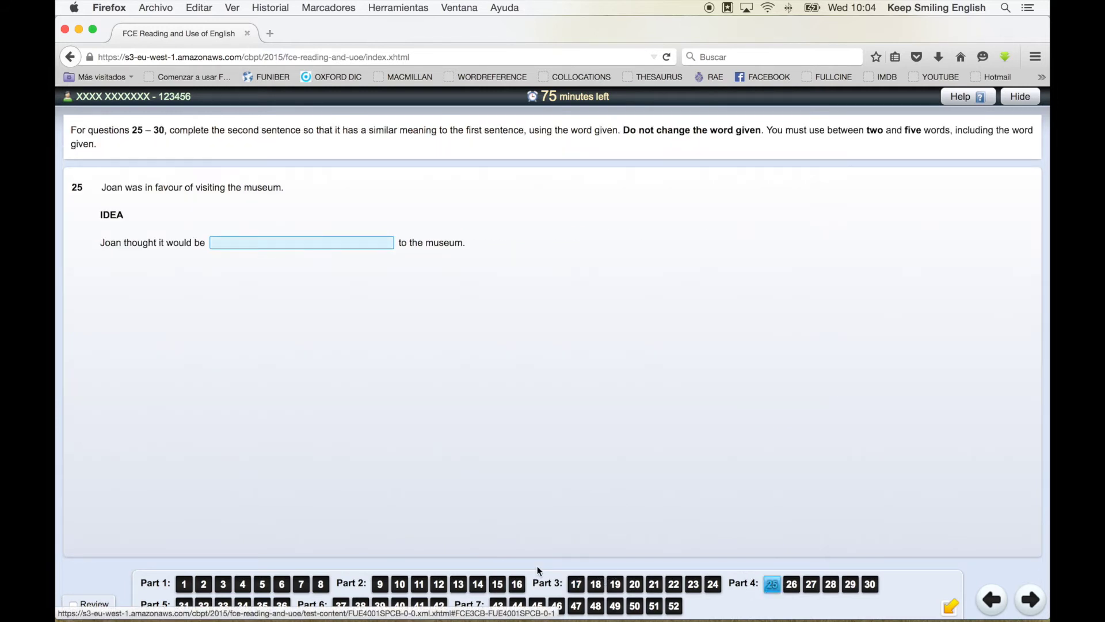
pyautogui.click(204, 585)
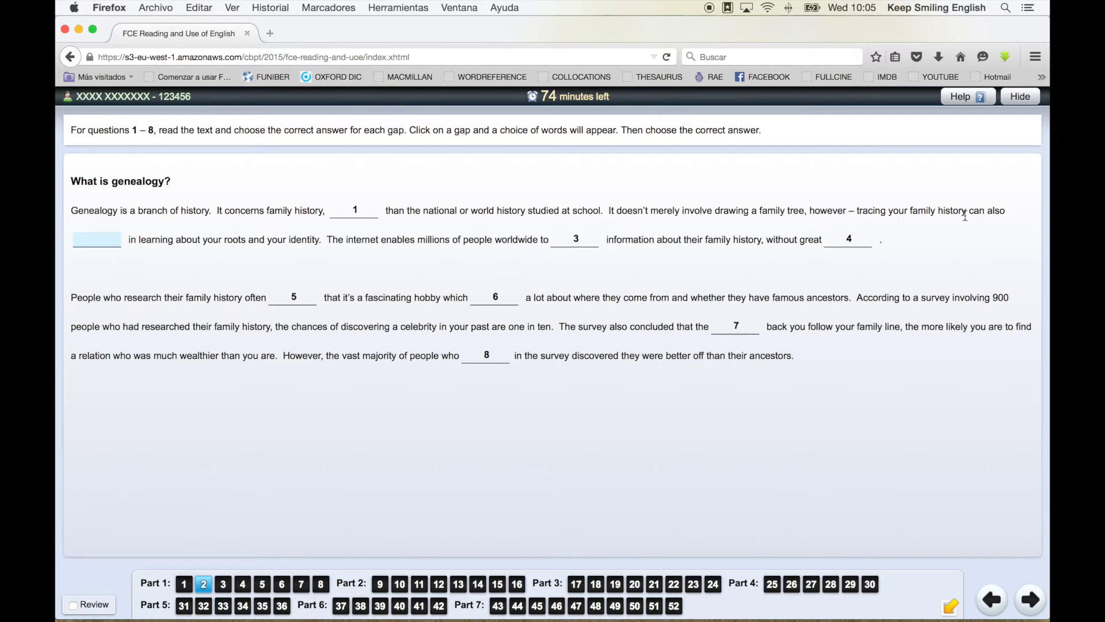
# Answer gap 2 with 'cause', flag question 2 for review, and go back to question 1.
pyautogui.click(102, 250)
pyautogui.click(132, 228)
pyautogui.click(73, 606)
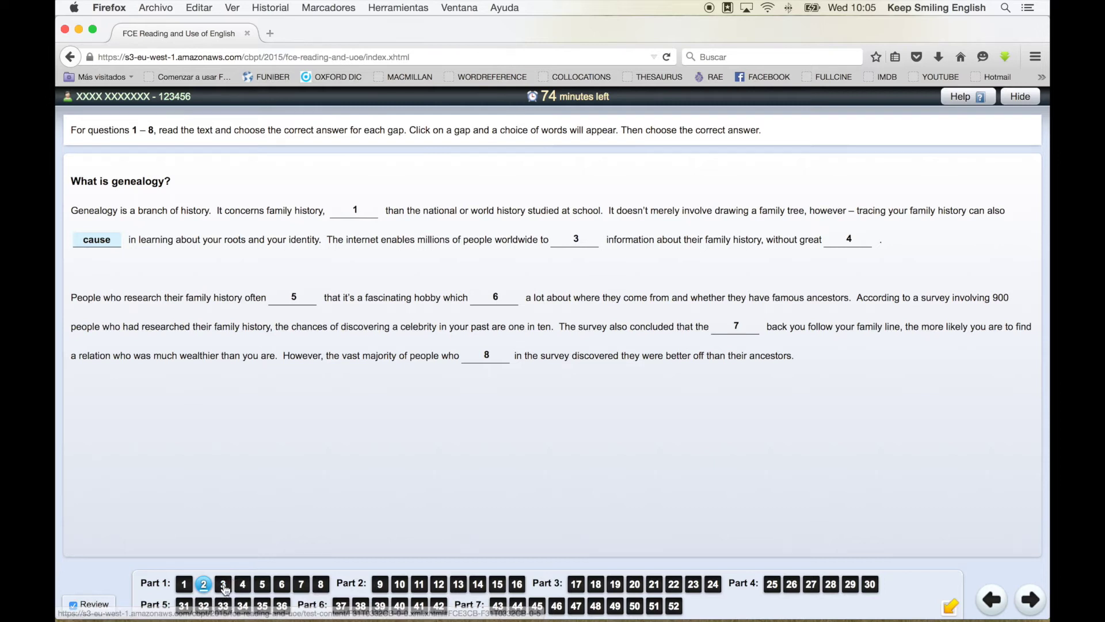
pyautogui.click(185, 584)
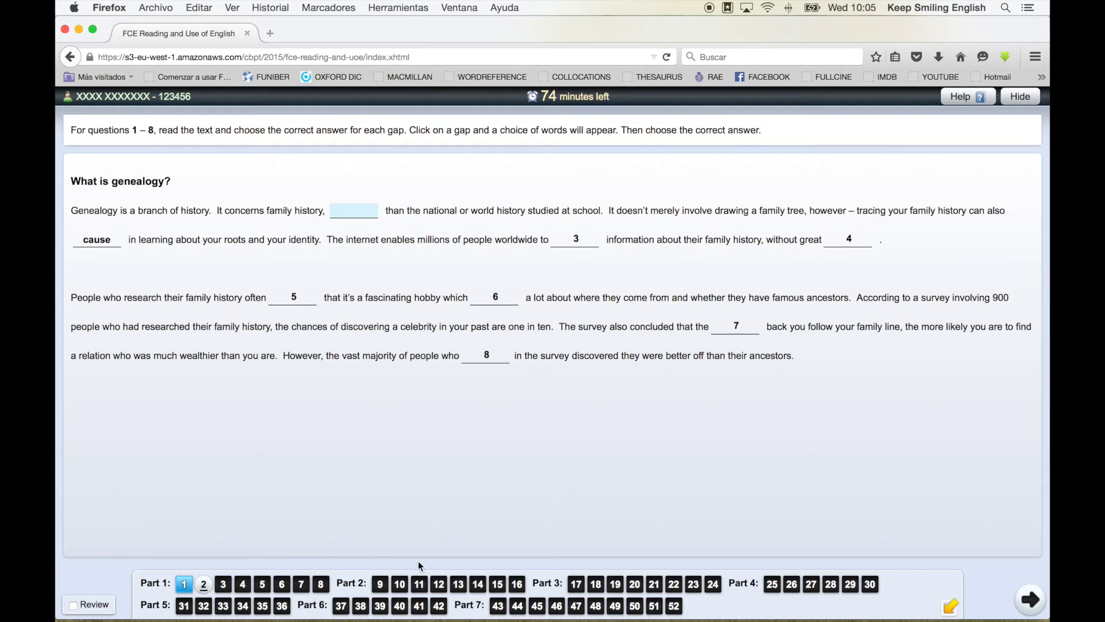
# Fill gap 4 with 'price' from the word choices, then go to question 5.
pyautogui.click(246, 584)
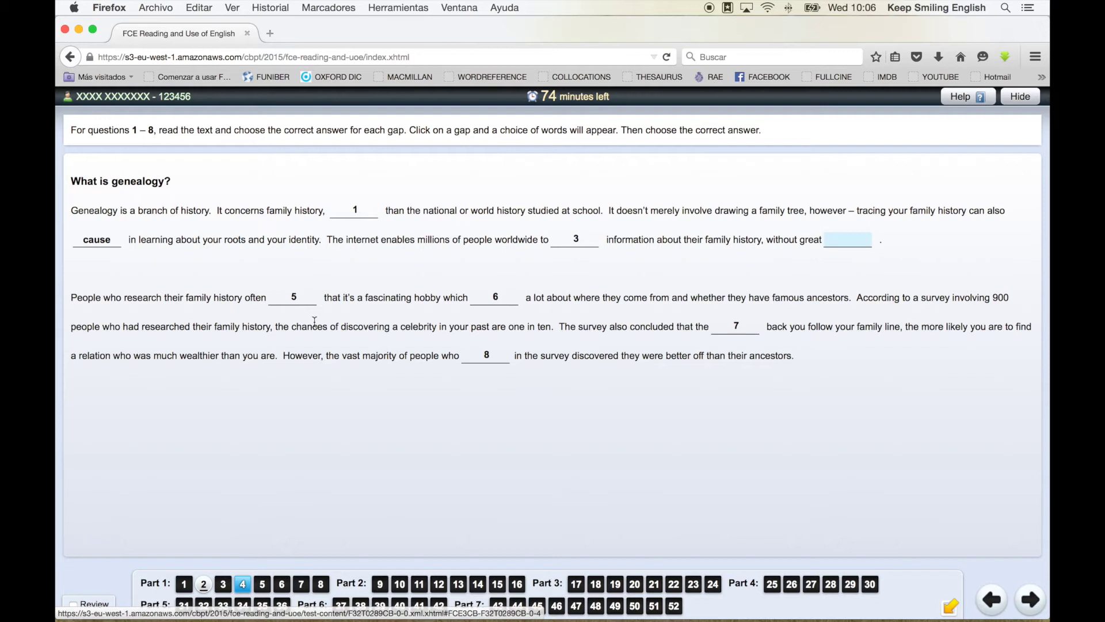
pyautogui.click(845, 241)
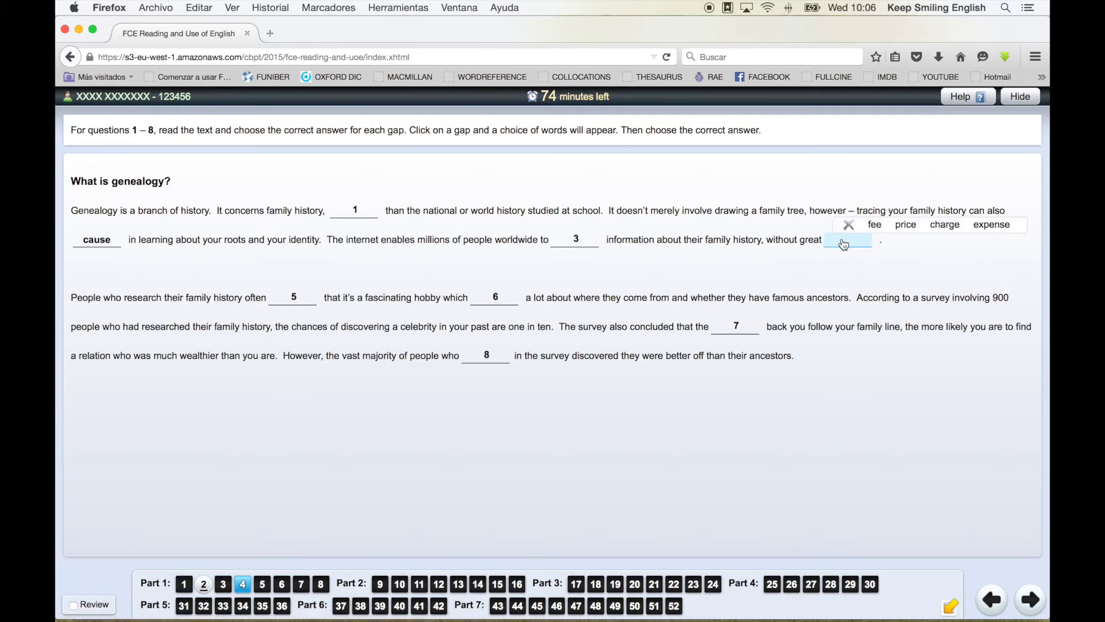
pyautogui.click(899, 228)
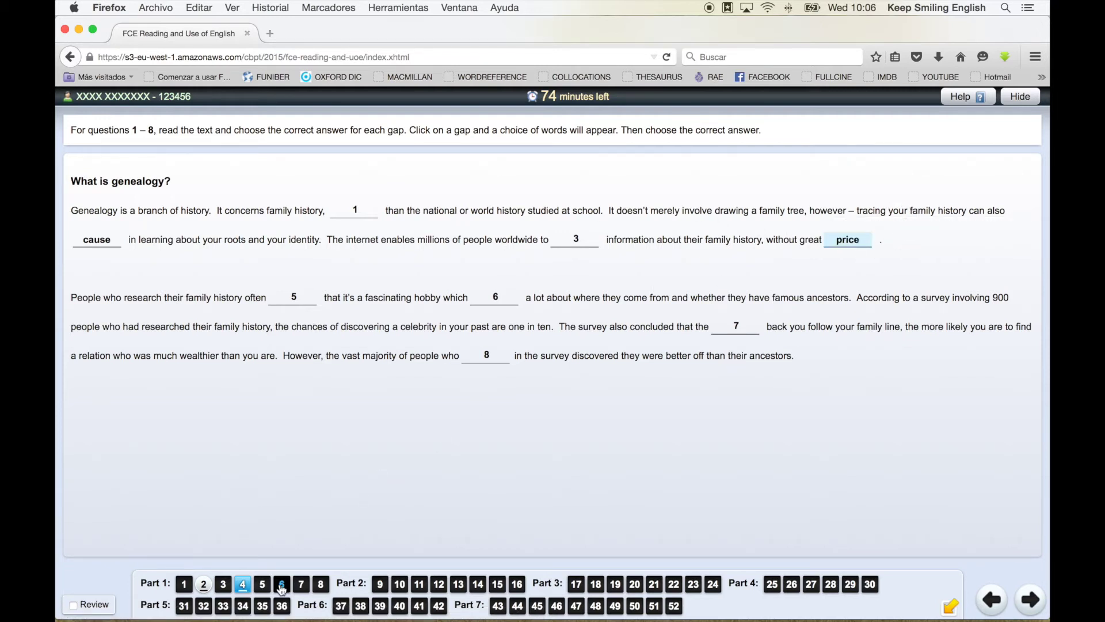
pyautogui.click(260, 584)
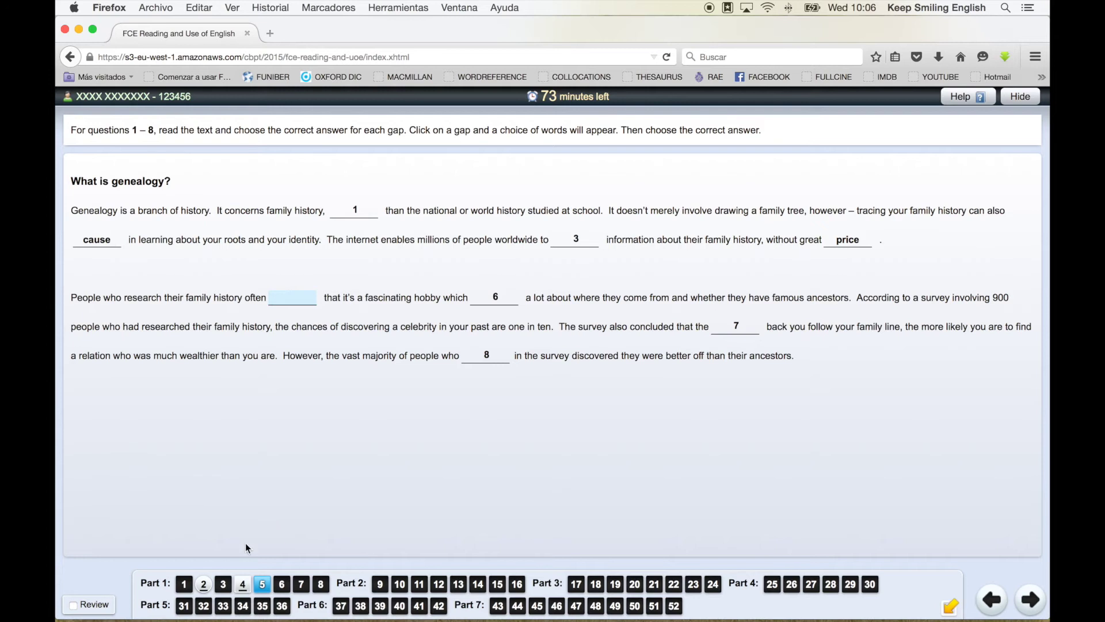
# Jump to question 31 in Part 5 and expand question 32 to show its four options.
pyautogui.click(184, 605)
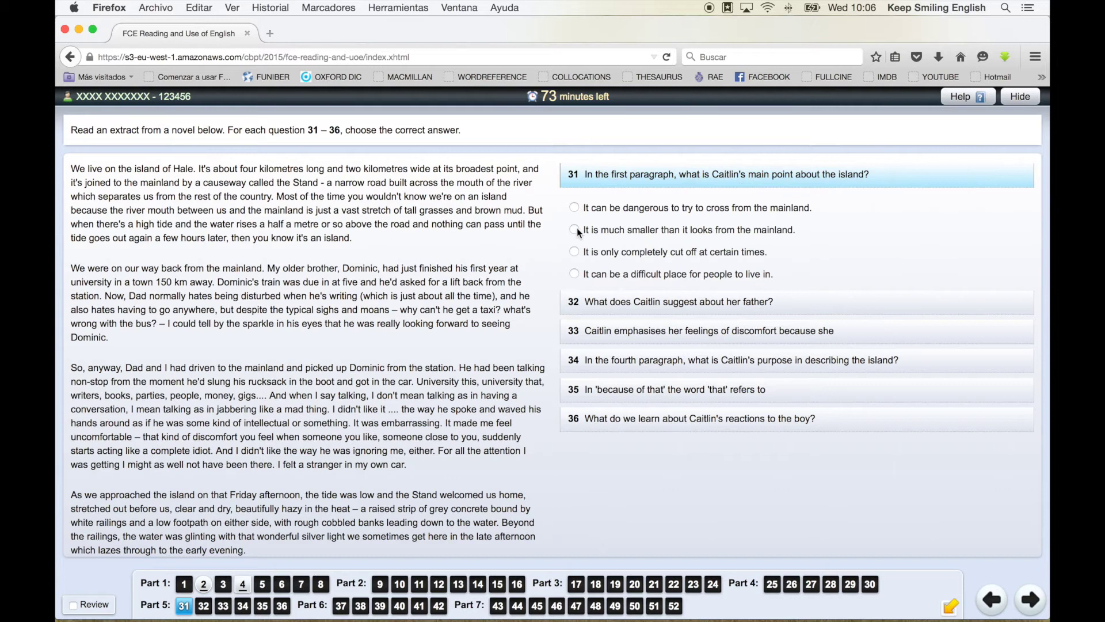
pyautogui.click(678, 309)
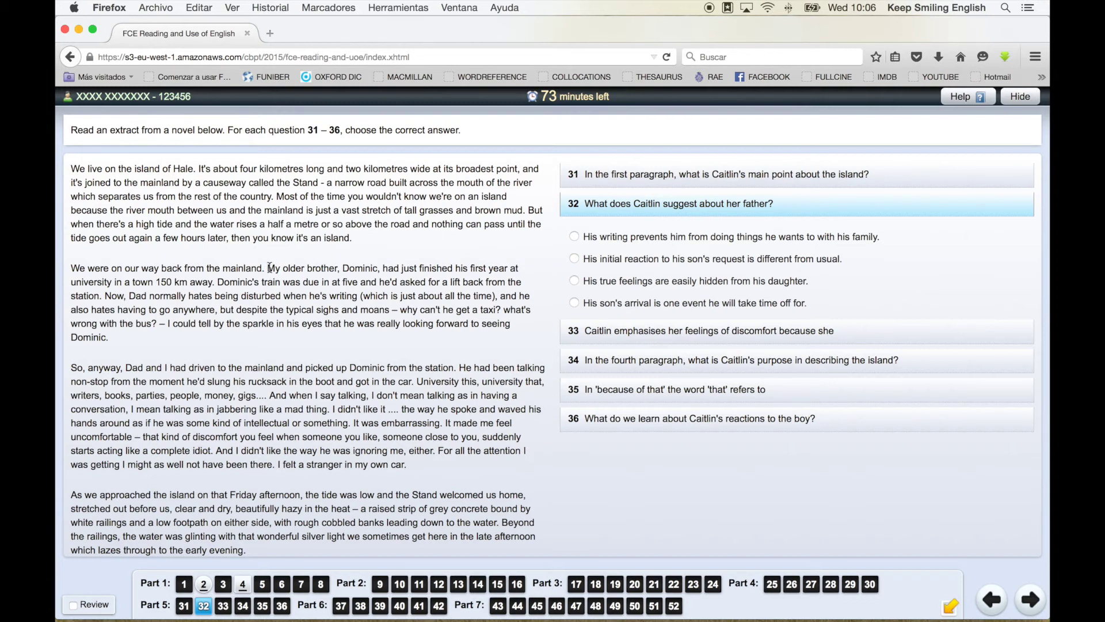
# Highlight in yellow the passage from 'My older brother' to 'station.' about Dominic.
pyautogui.click(269, 266)
pyautogui.moveTo(269, 266); pyautogui.dragTo(102, 296)
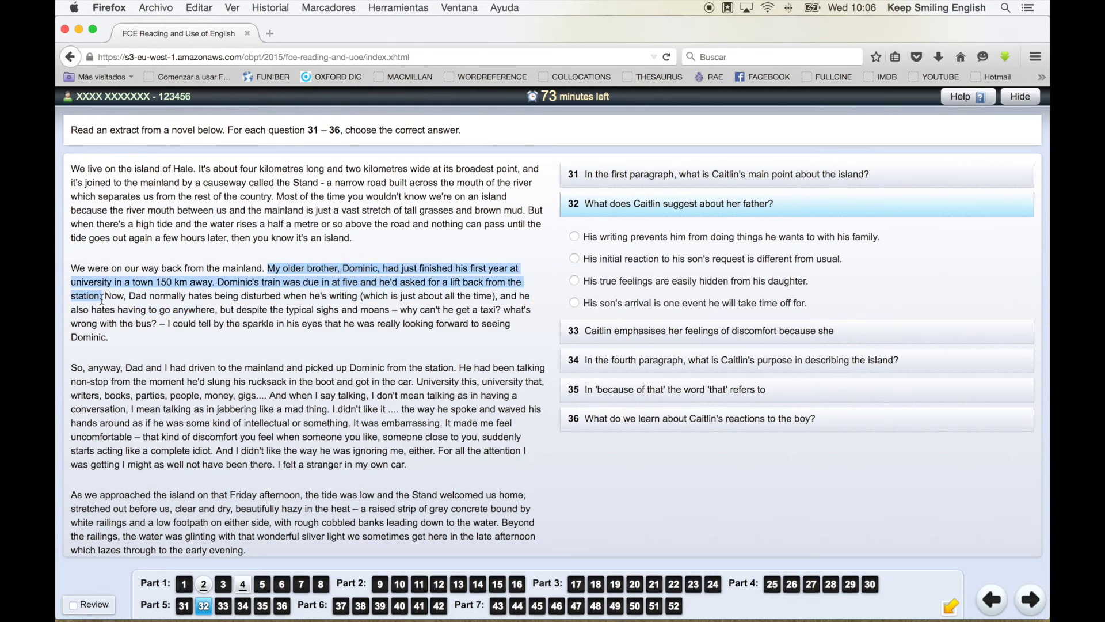
pyautogui.rightClick(338, 268)
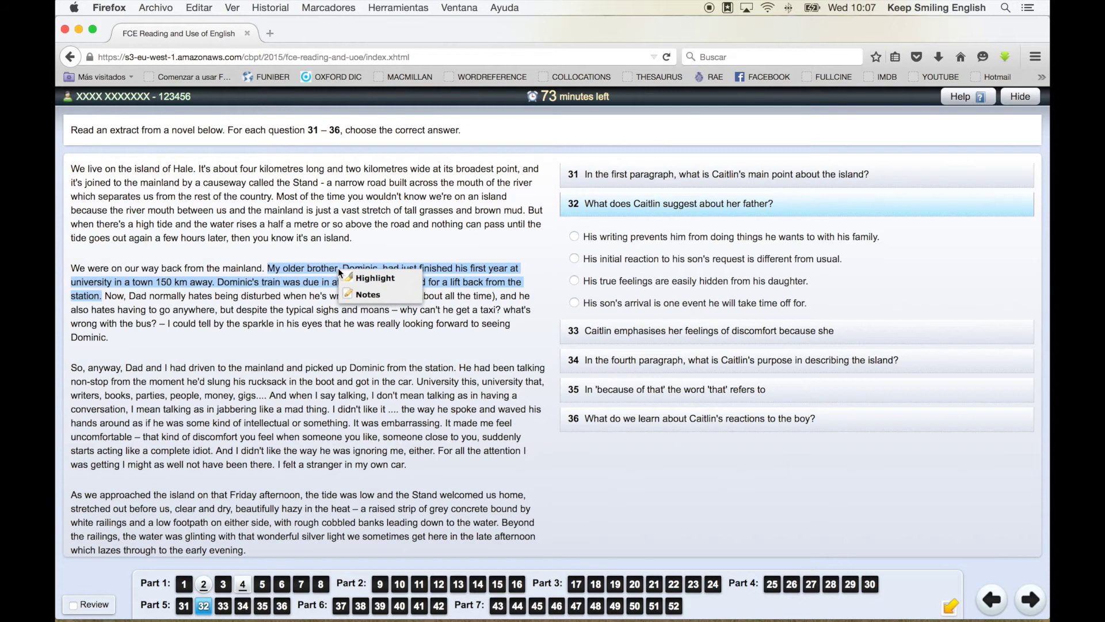
pyautogui.click(406, 281)
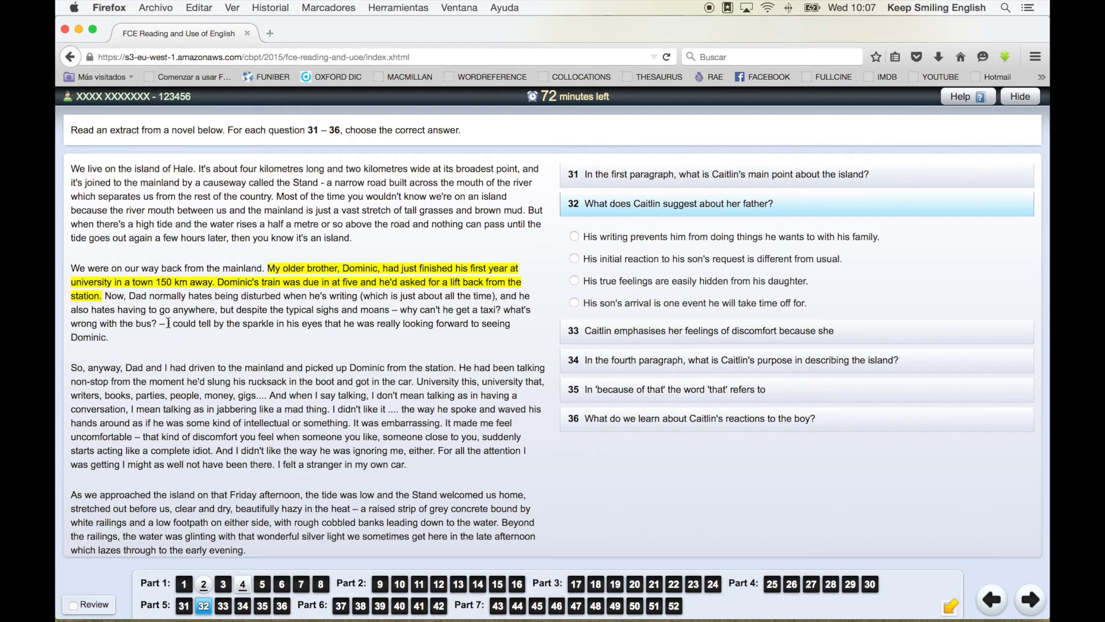
# Attach the note 'This is a sample note.' to the sparkle-in-his-eyes sentence, then reopen it.
pyautogui.moveTo(168, 323); pyautogui.dragTo(170, 337)
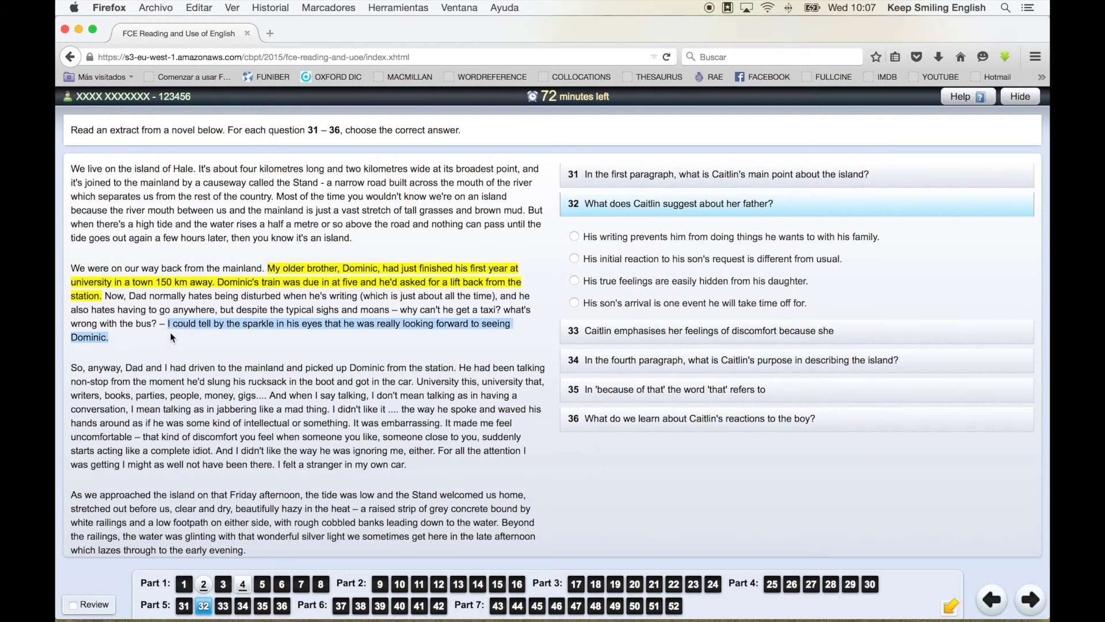
pyautogui.rightClick(257, 326)
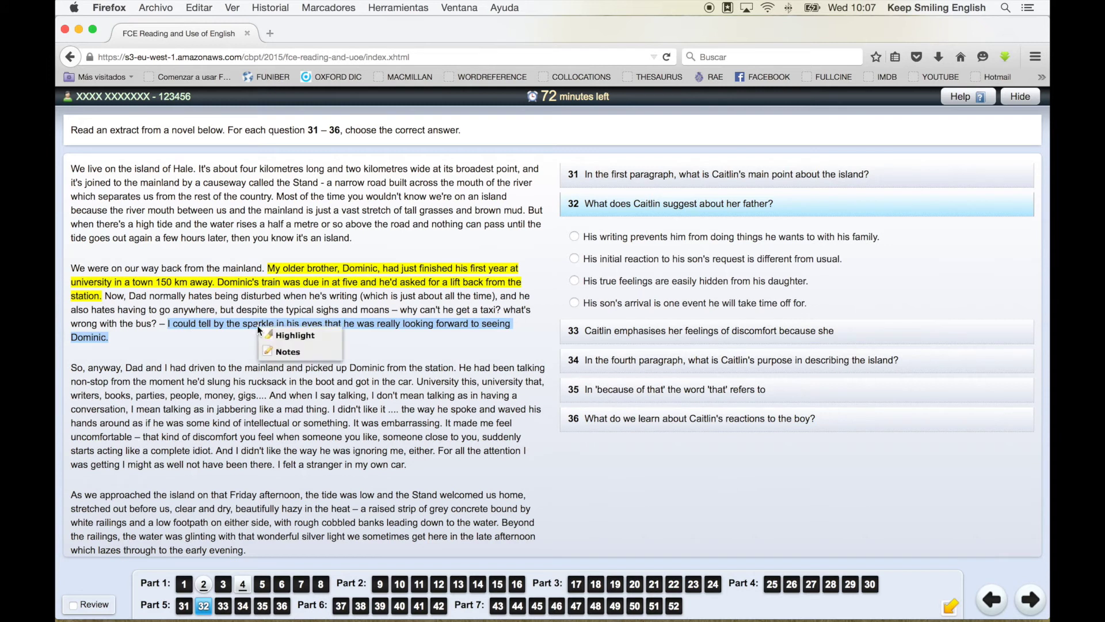
pyautogui.click(303, 352)
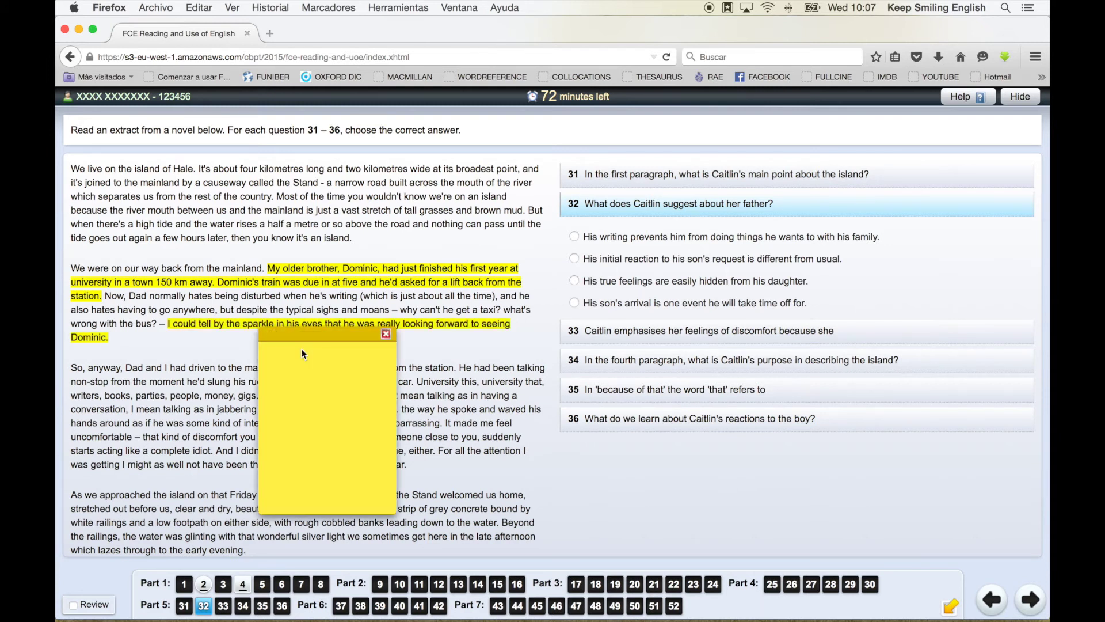
pyautogui.click(343, 354)
pyautogui.write('This is a sample note.')
pyautogui.click(386, 335)
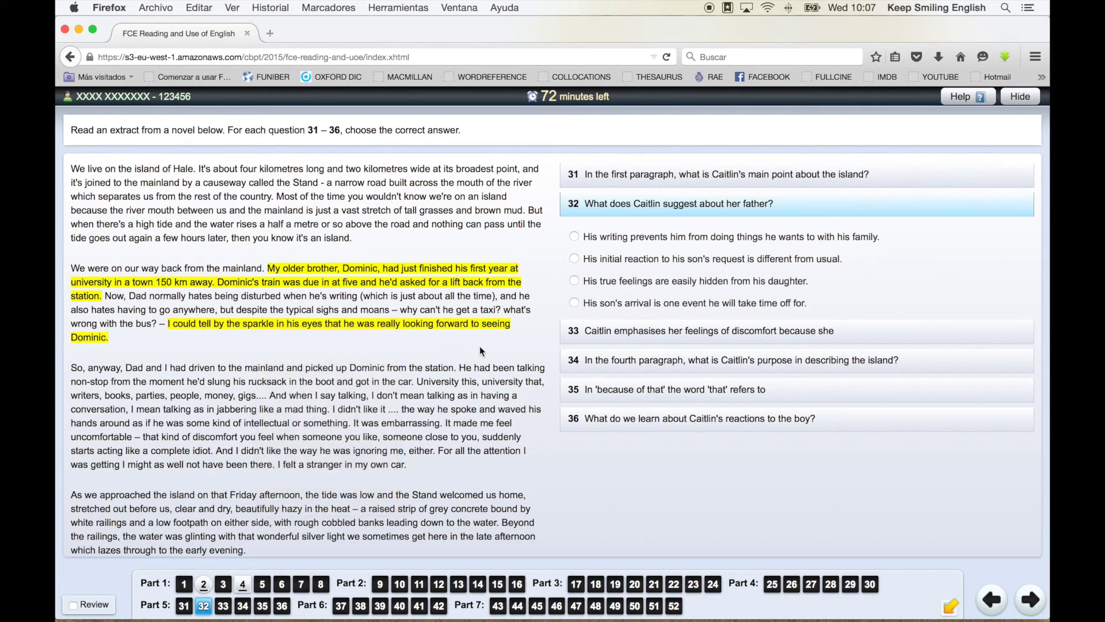
pyautogui.click(418, 325)
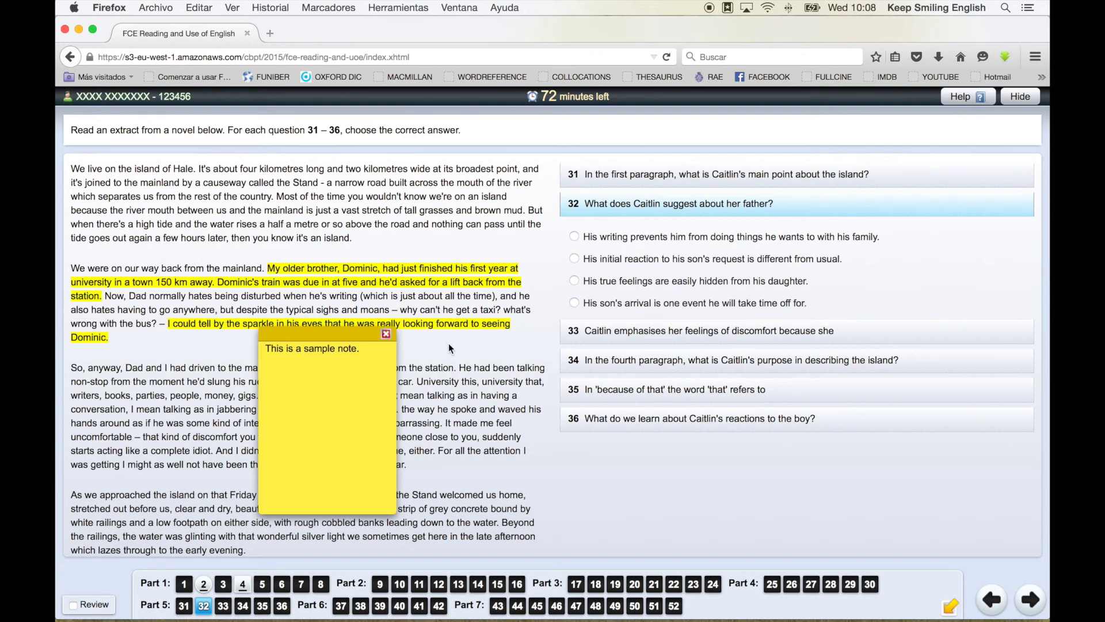
# Remove the sample note and scroll down the Part 5 extract with its two highlighted passages.
pyautogui.click(386, 334)
pyautogui.scroll(-2, 489, 343)
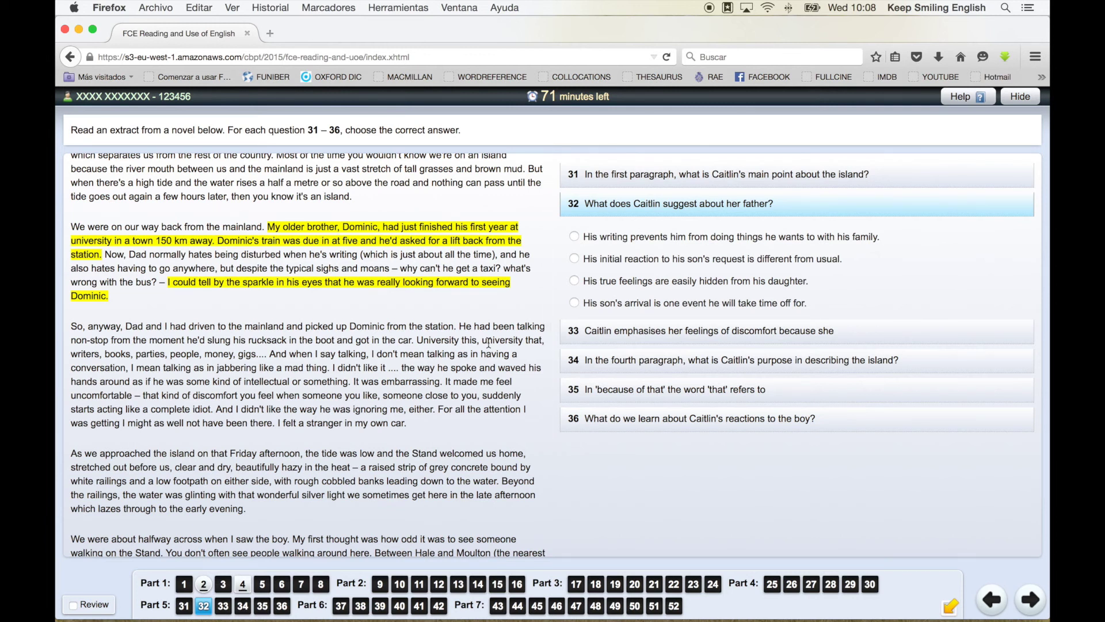
pyautogui.scroll(-1, 489, 344)
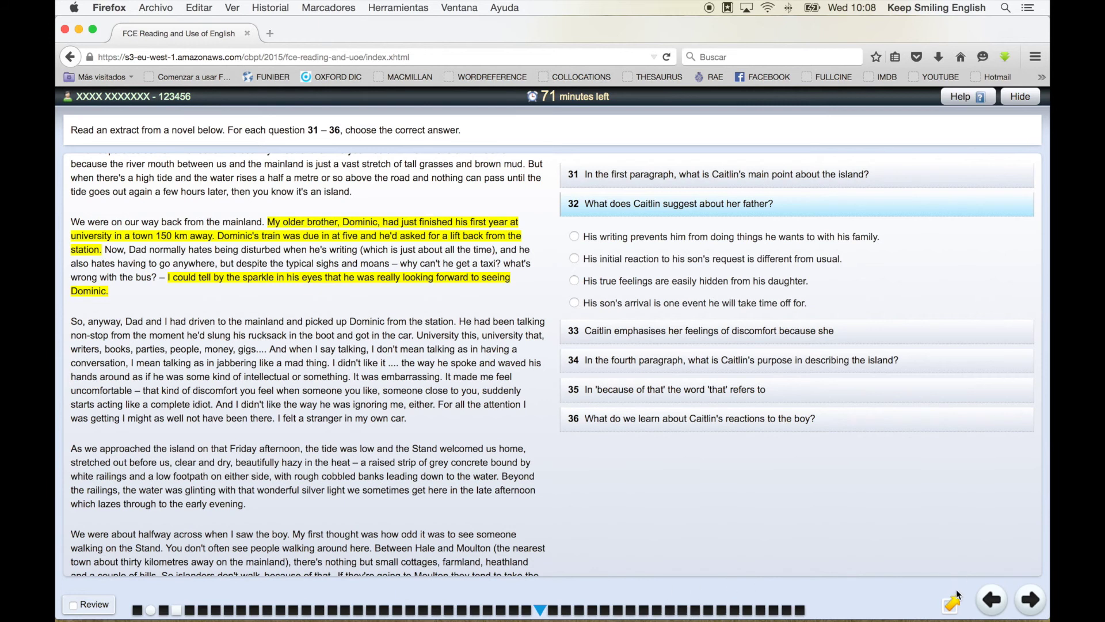
pyautogui.moveTo(891, 602)
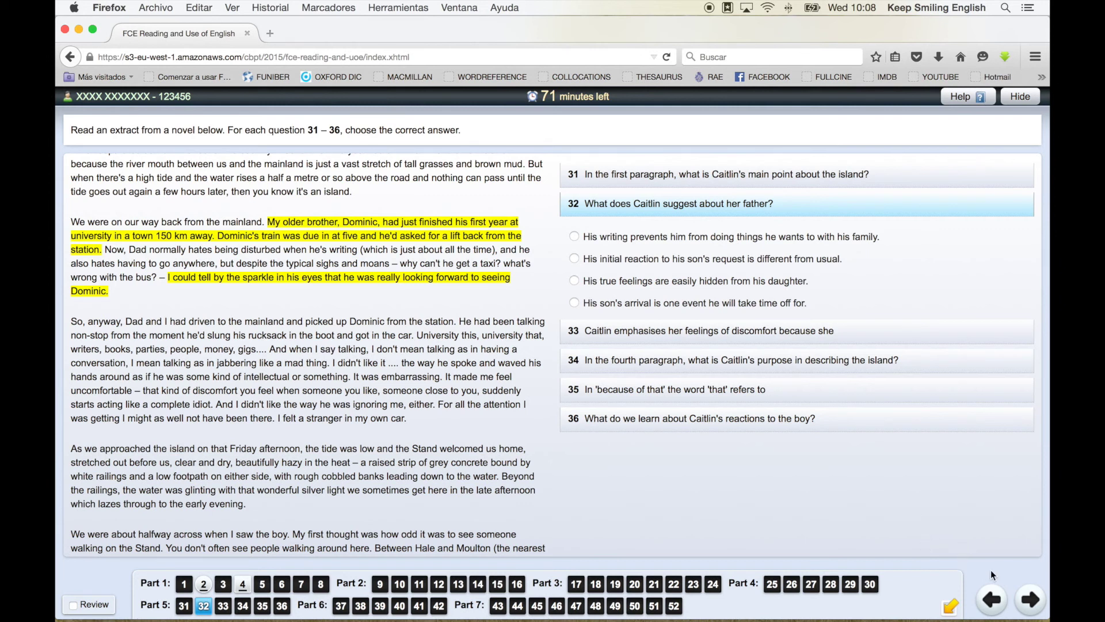
# Move past question 33 to question 34 on Caitlin's purpose in describing the island.
pyautogui.click(1027, 602)
pyautogui.click(1026, 602)
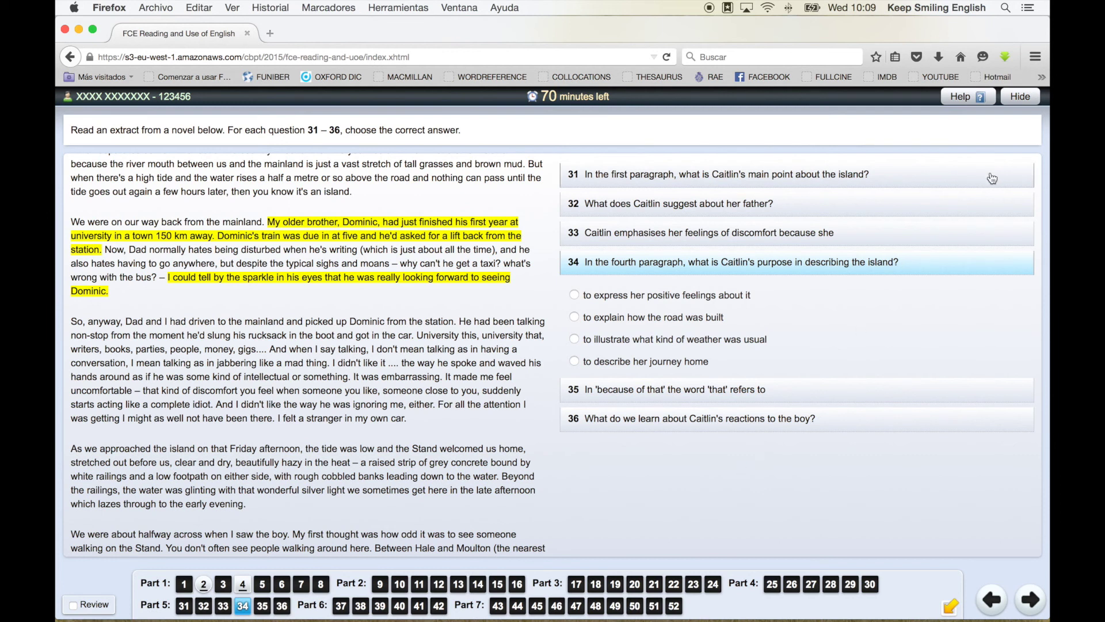
pyautogui.click(1017, 98)
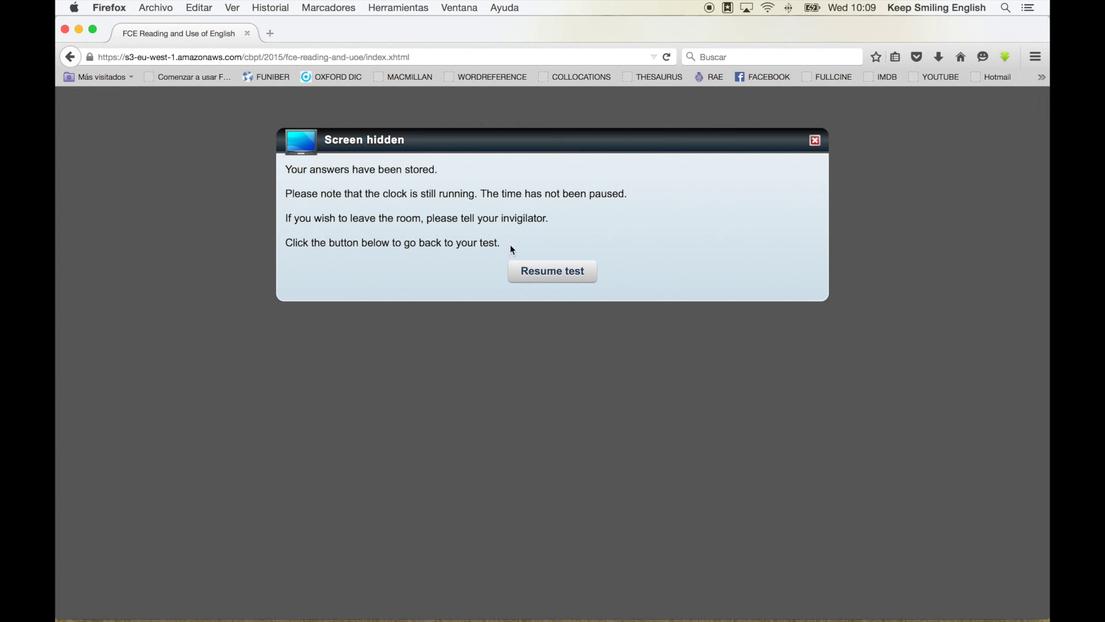
pyautogui.click(548, 273)
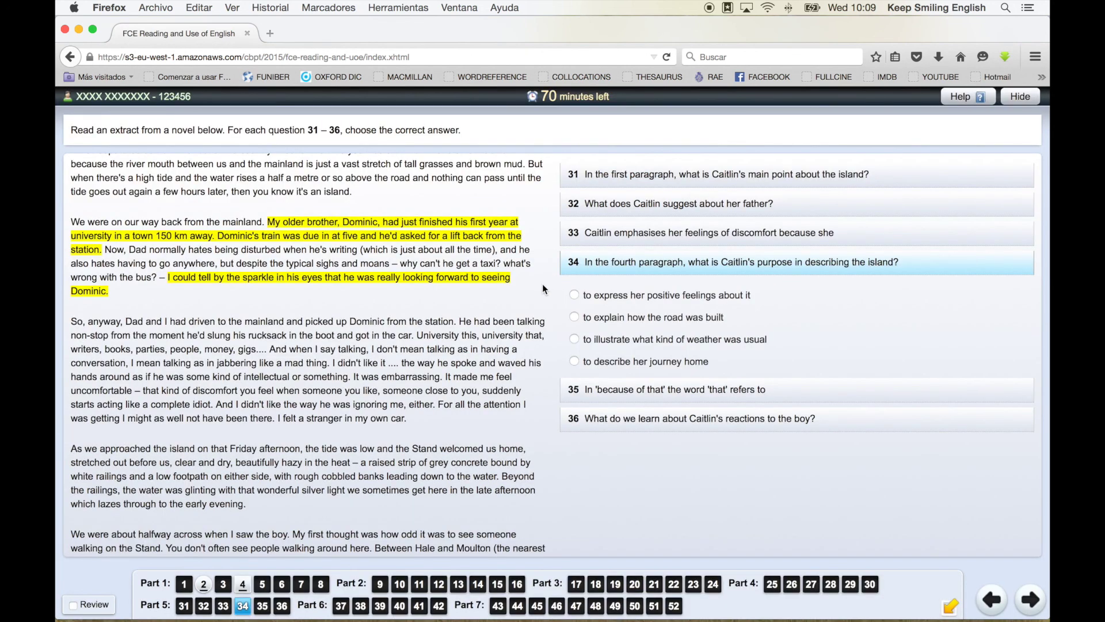